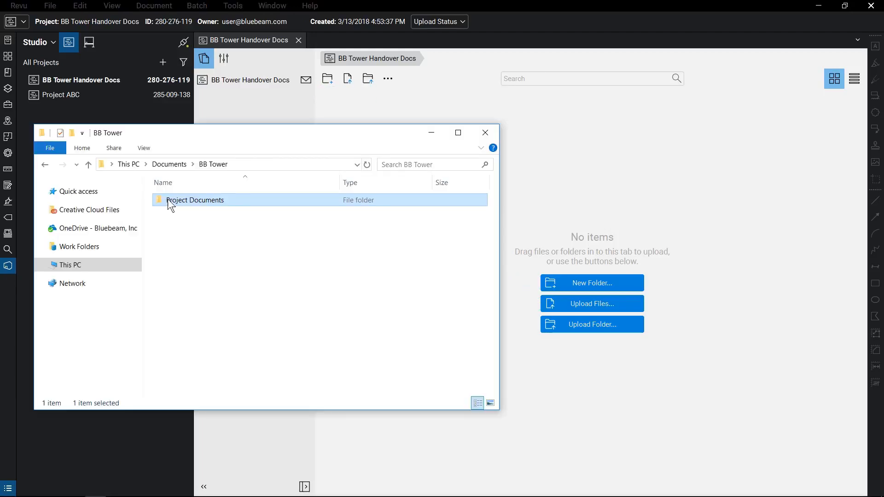
- Upload the Project Documents folder into BB Tower Handover Docs, then open and close Project ABC
{"action": "left_click_drag", "start_coordinate": [171, 202], "coordinate": [631, 222]}
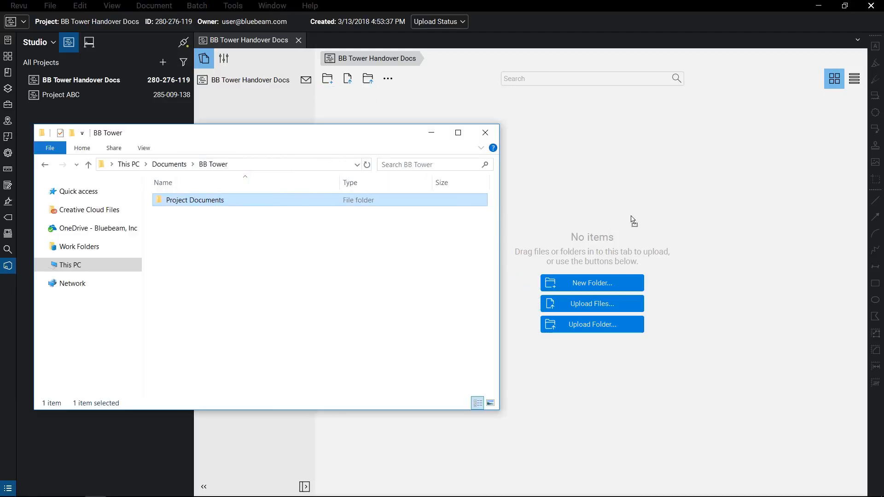
{"action": "left_click", "coordinate": [488, 134]}
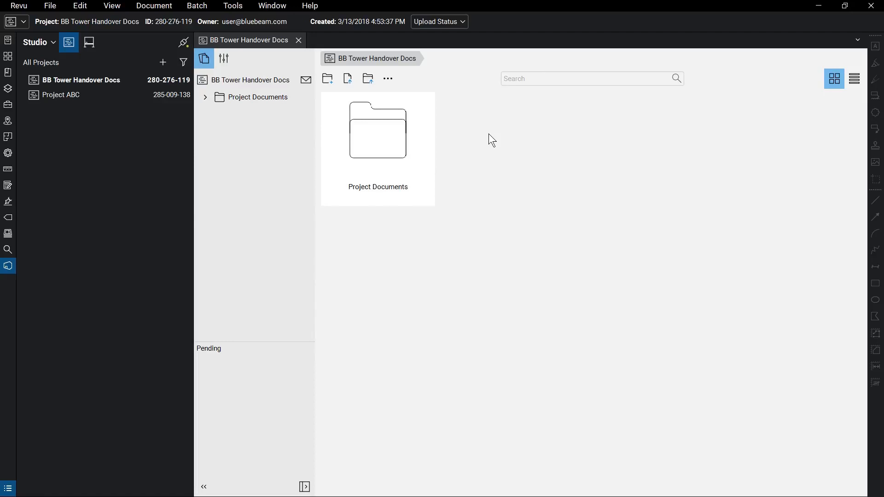
{"action": "double_click", "coordinate": [91, 100]}
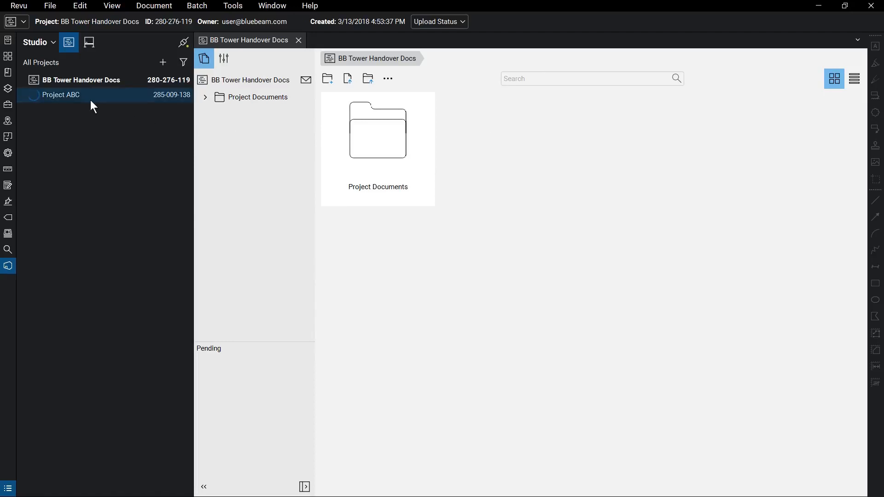
{"action": "left_click", "coordinate": [9, 266]}
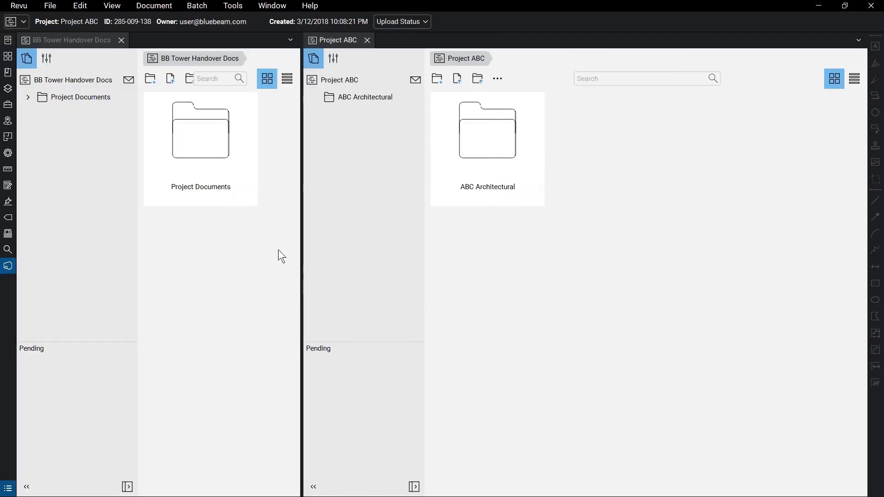
{"action": "left_click_drag", "start_coordinate": [303, 247], "coordinate": [407, 249]}
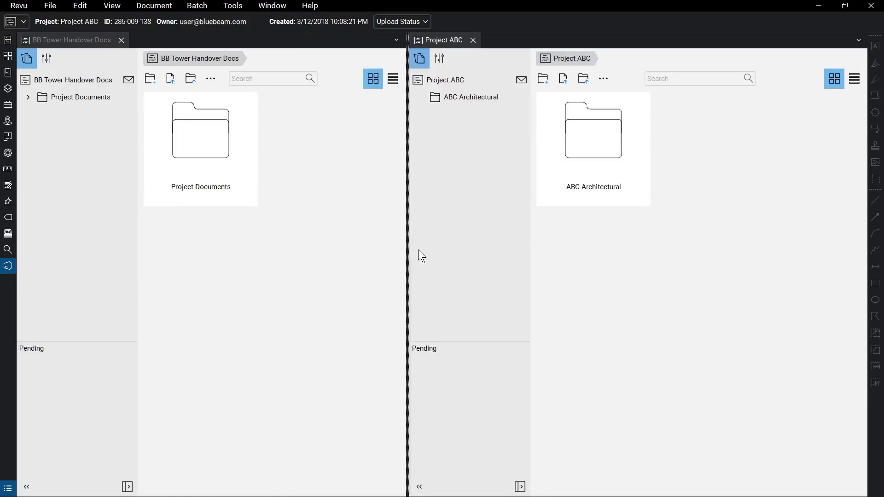
{"action": "left_click", "coordinate": [473, 40]}
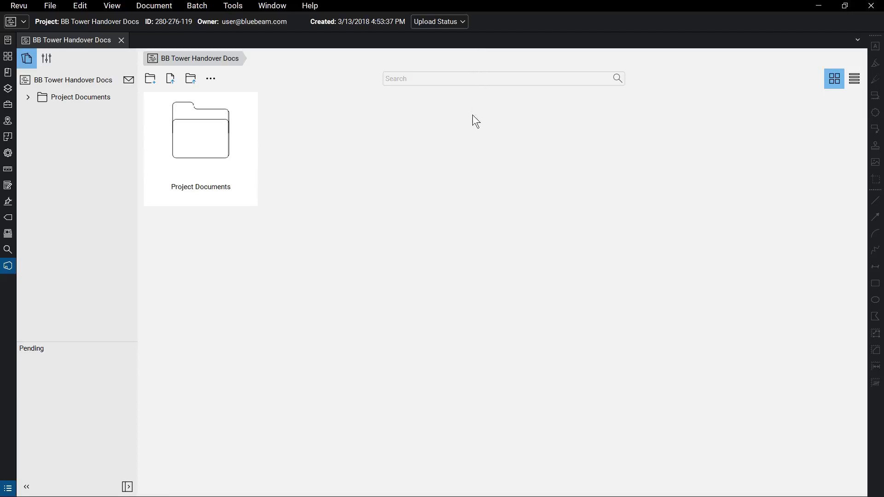
- Expand Project Documents, search its files for 'plumbing', then clear the search
{"action": "left_click", "coordinate": [29, 97]}
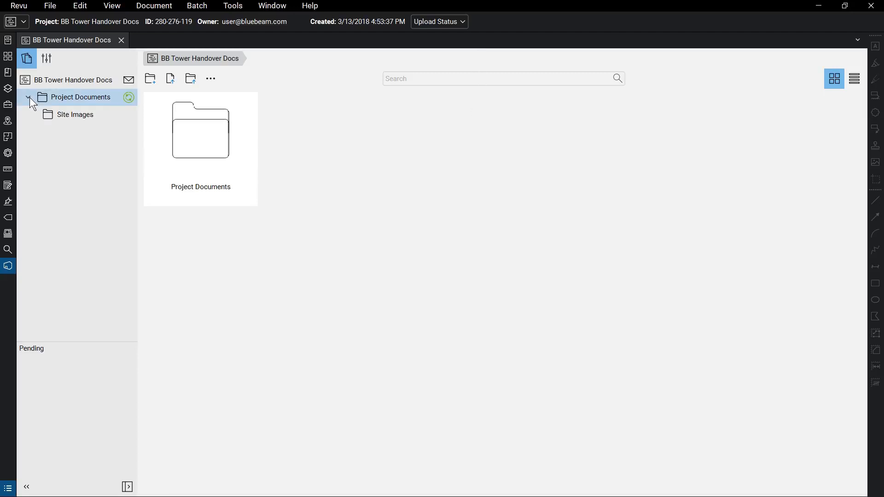
{"action": "left_click", "coordinate": [38, 96]}
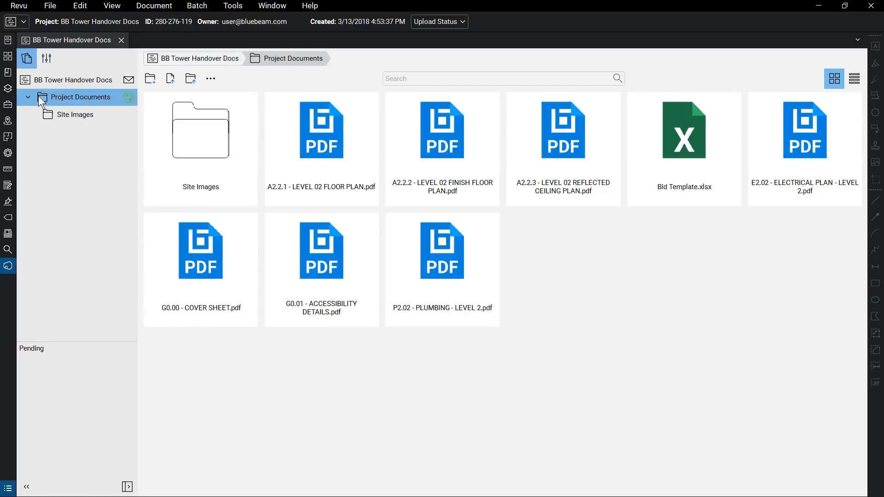
{"action": "left_click", "coordinate": [429, 78]}
{"action": "type", "text": "plumbing"}
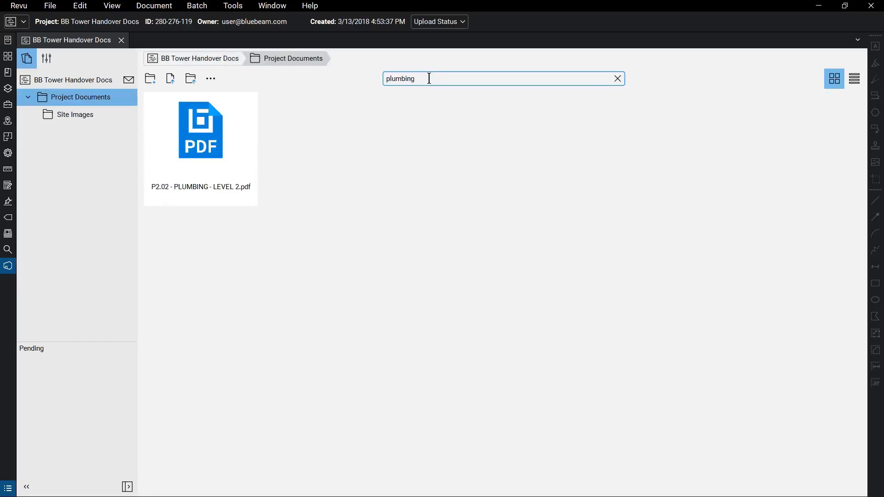
{"action": "left_click", "coordinate": [618, 79]}
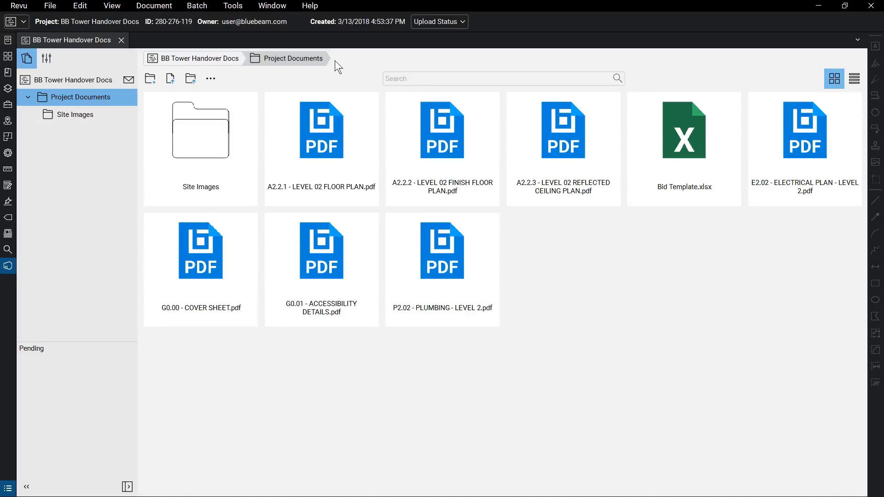
- Reopen Project Documents, toggle from Details back to thumbnail view, and open the project invitation window
{"action": "left_click", "coordinate": [224, 58]}
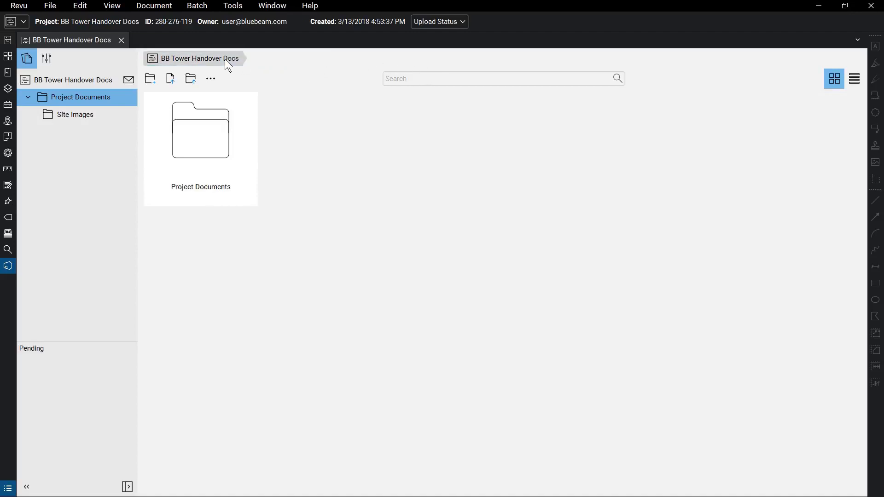
{"action": "double_click", "coordinate": [226, 105]}
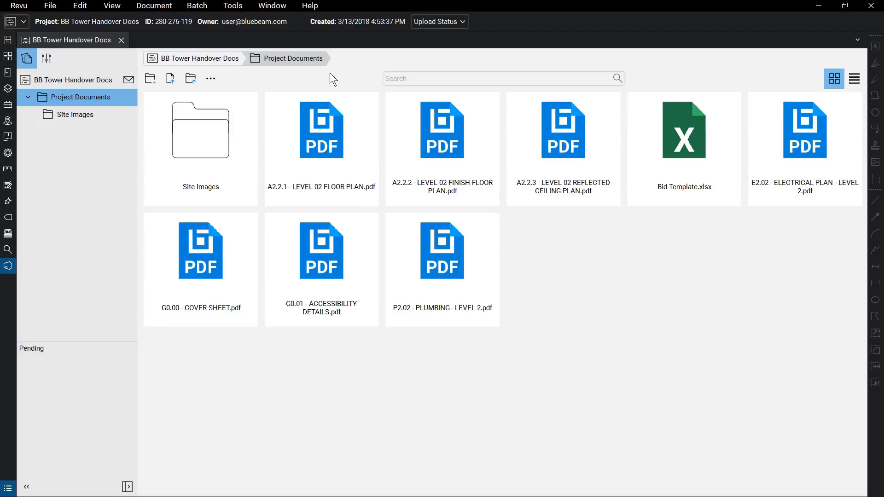
{"action": "left_click", "coordinate": [853, 79]}
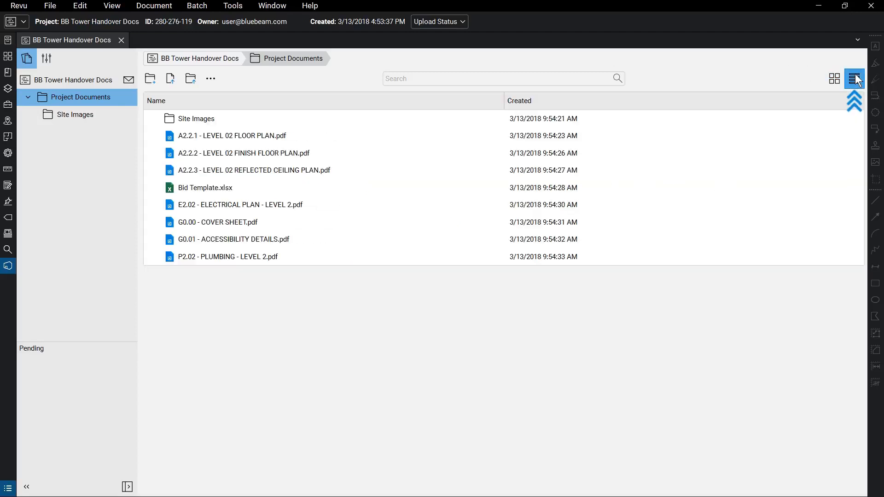
{"action": "left_click", "coordinate": [838, 81]}
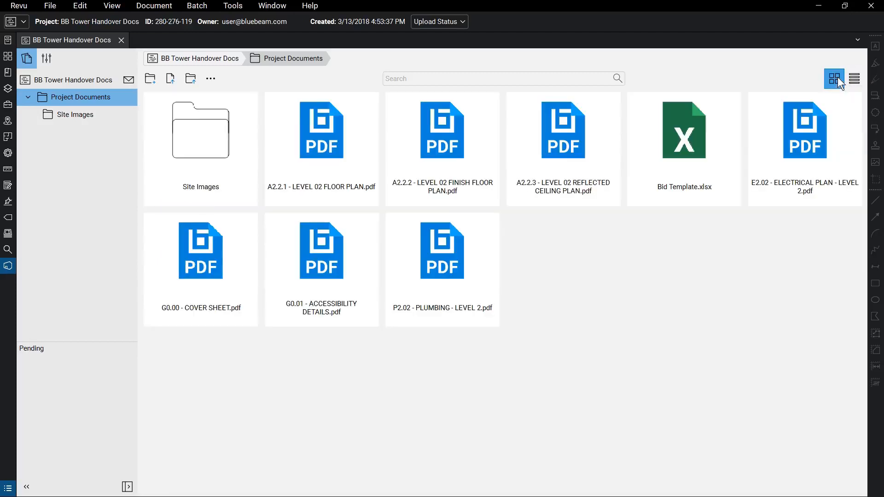
{"action": "left_click", "coordinate": [133, 81]}
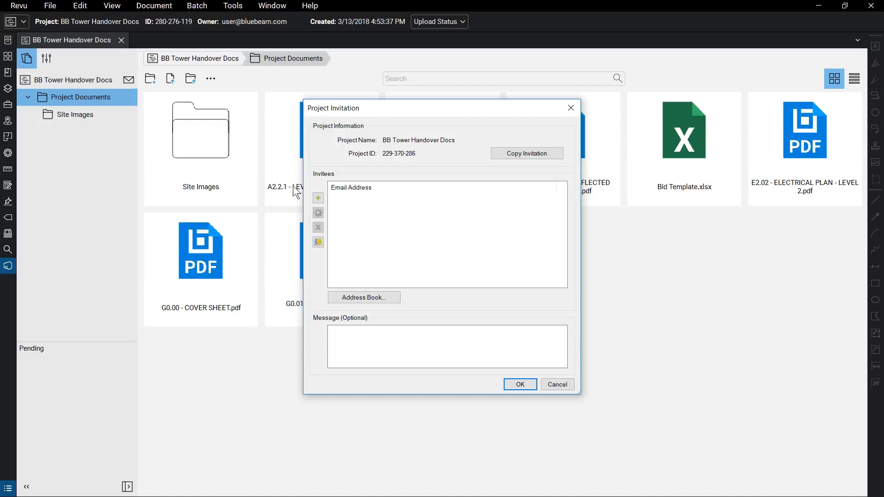
- Add the architect's and structural engineer's e-mail addresses as invitees and send the invitations
{"action": "left_click", "coordinate": [318, 198]}
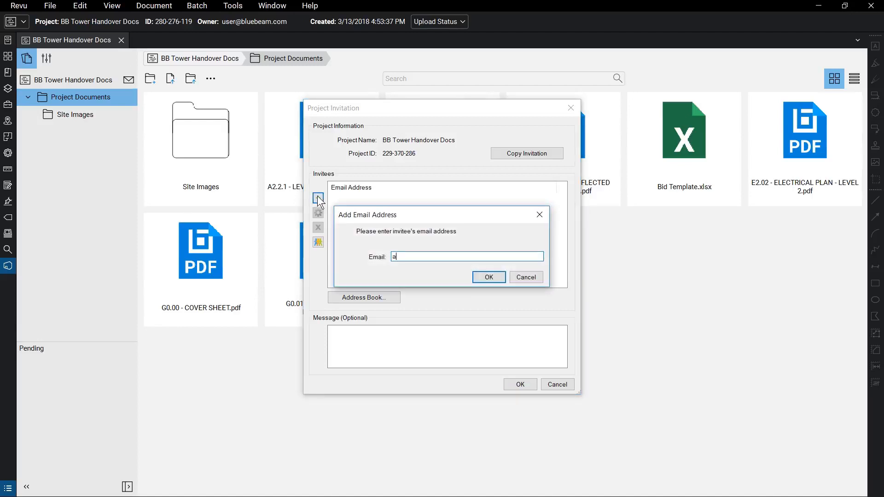
{"action": "left_click", "coordinate": [489, 277]}
{"action": "left_click", "coordinate": [318, 198]}
{"action": "left_click", "coordinate": [492, 276]}
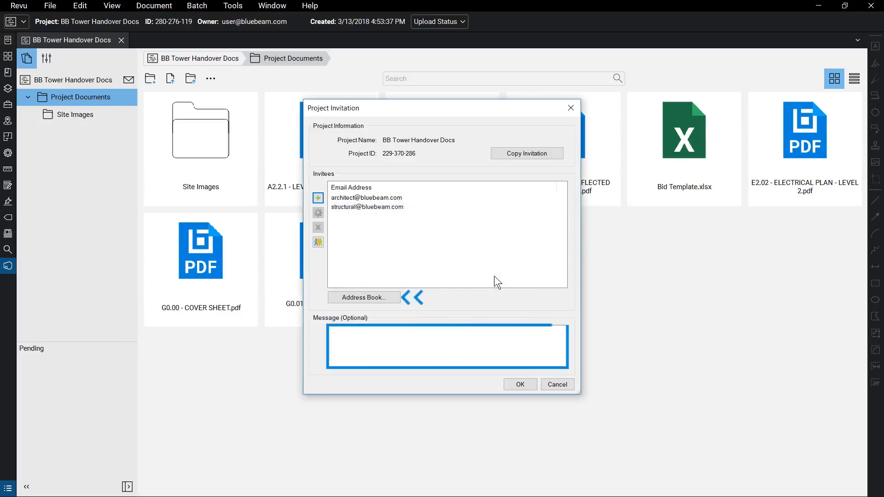
{"action": "left_click", "coordinate": [519, 384]}
{"action": "left_click", "coordinate": [455, 266]}
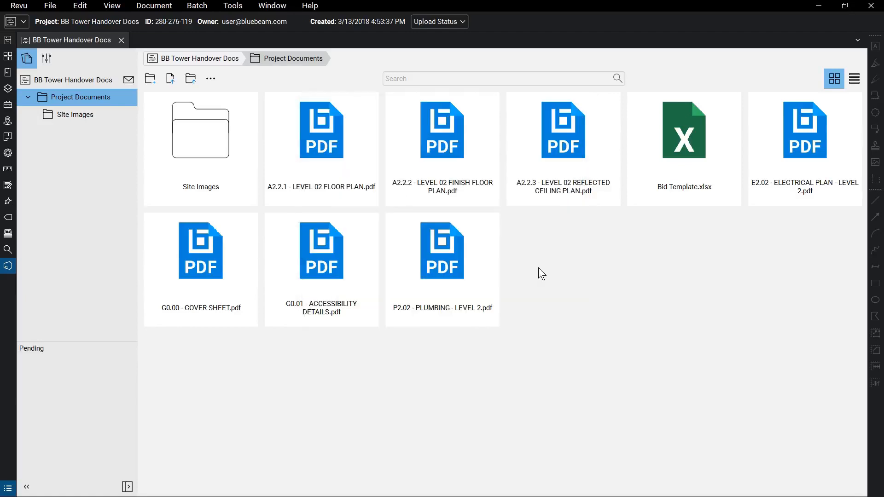
- In Project Settings, review User Access for the architect invitee, then view the Permissions page
{"action": "left_click", "coordinate": [49, 59]}
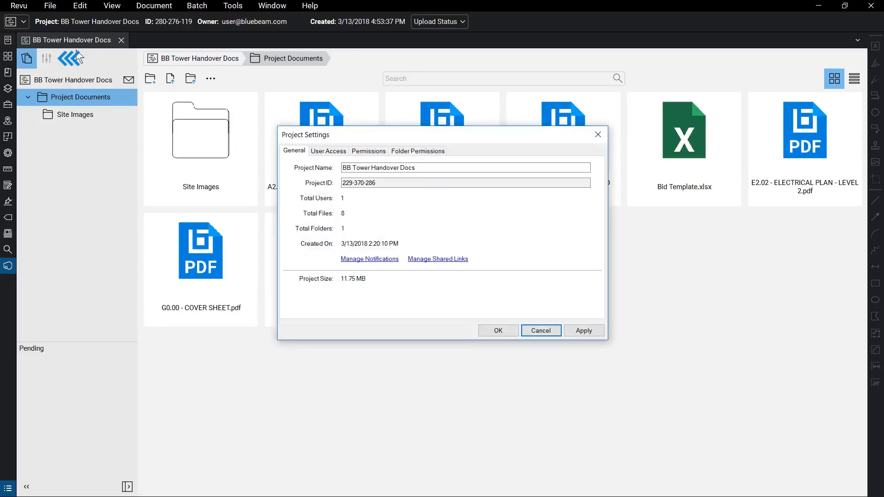
{"action": "left_click", "coordinate": [346, 152]}
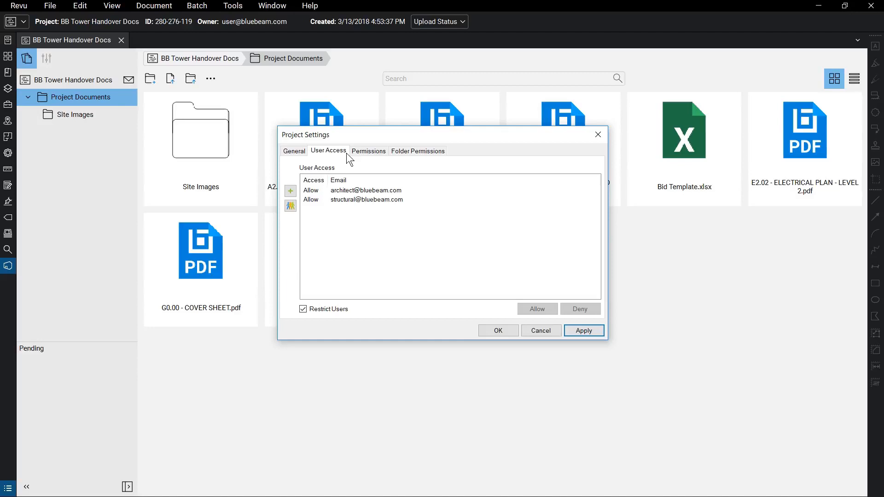
{"action": "left_click", "coordinate": [405, 190]}
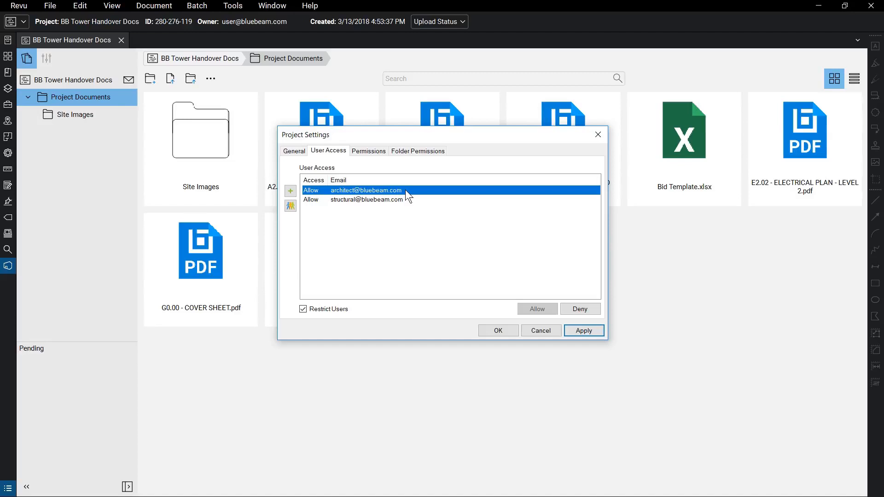
{"action": "left_click", "coordinate": [386, 151]}
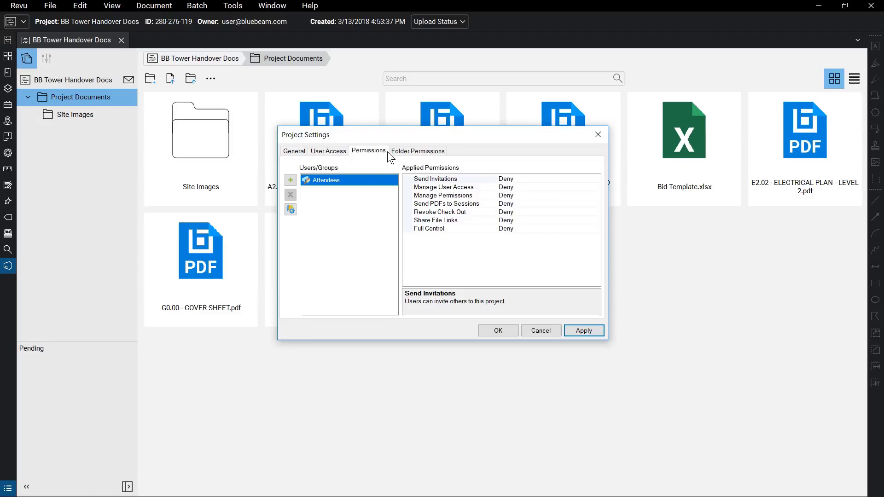
{"action": "left_click", "coordinate": [294, 181]}
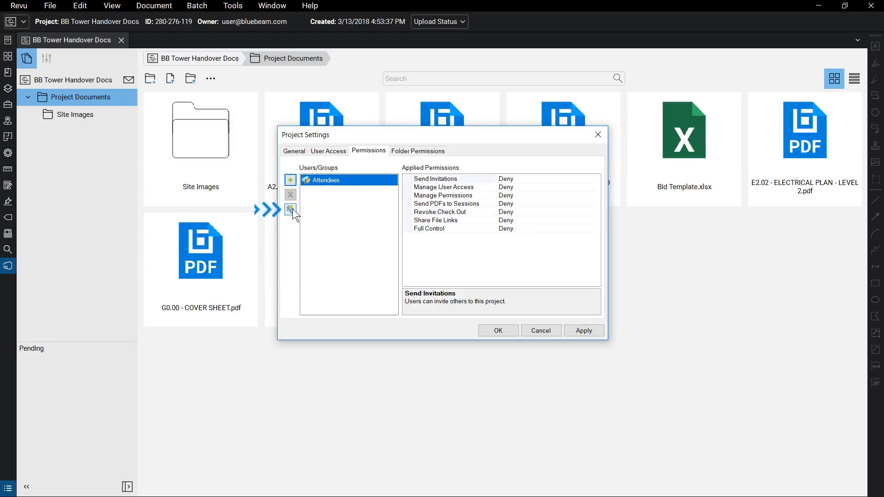
- Create a new project group named Owners
{"action": "left_click", "coordinate": [293, 210]}
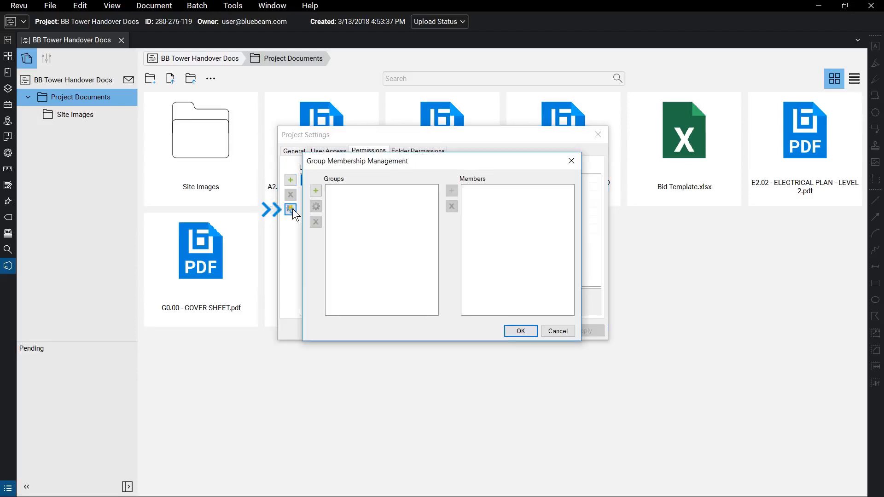
{"action": "left_click", "coordinate": [319, 194]}
{"action": "type", "text": "Owners"}
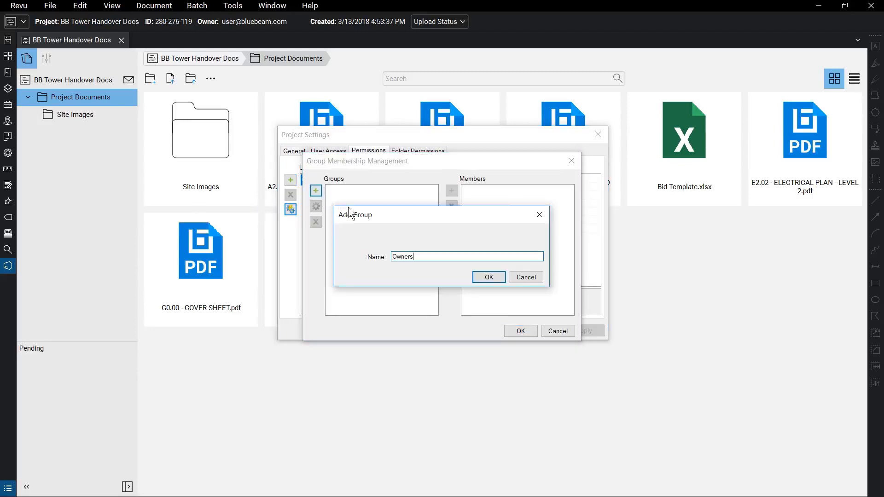
{"action": "left_click", "coordinate": [496, 275]}
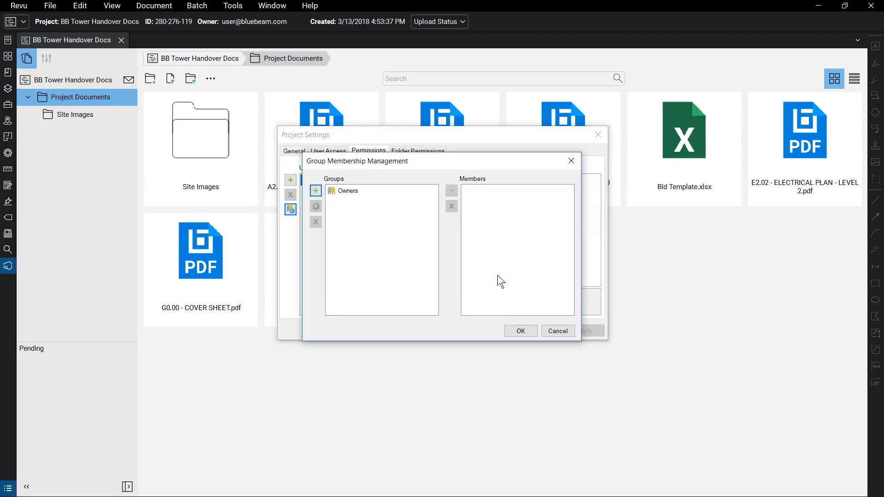
{"action": "left_click", "coordinate": [530, 330]}
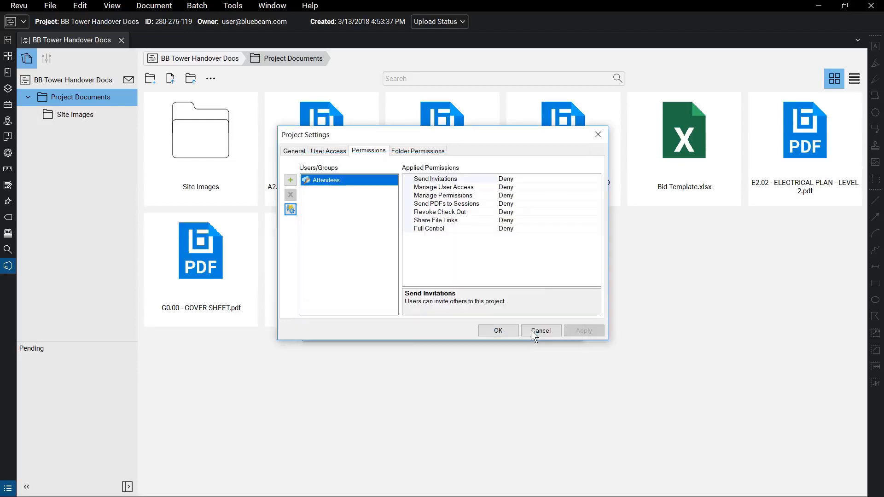
- Add the Owners group to the project's permissions list
{"action": "left_click", "coordinate": [290, 180]}
{"action": "left_click", "coordinate": [357, 187]}
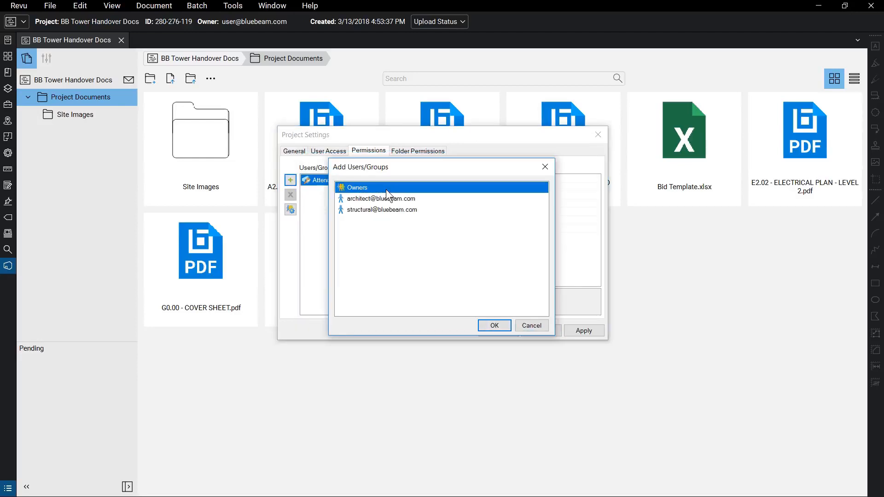
{"action": "left_click", "coordinate": [494, 326]}
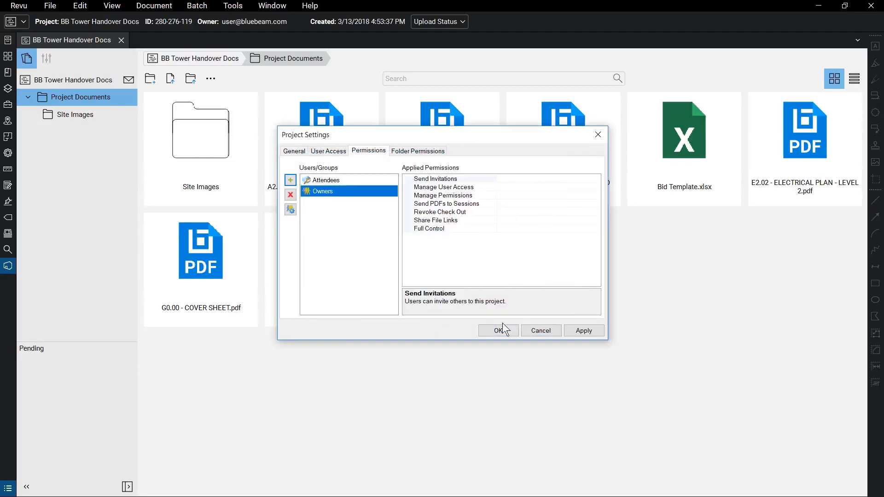
{"action": "left_click", "coordinate": [591, 179]}
- Set Owners' Send Invitations permission to Allow, apply, check Folder Permissions, and close Project Settings
{"action": "left_click", "coordinate": [595, 178]}
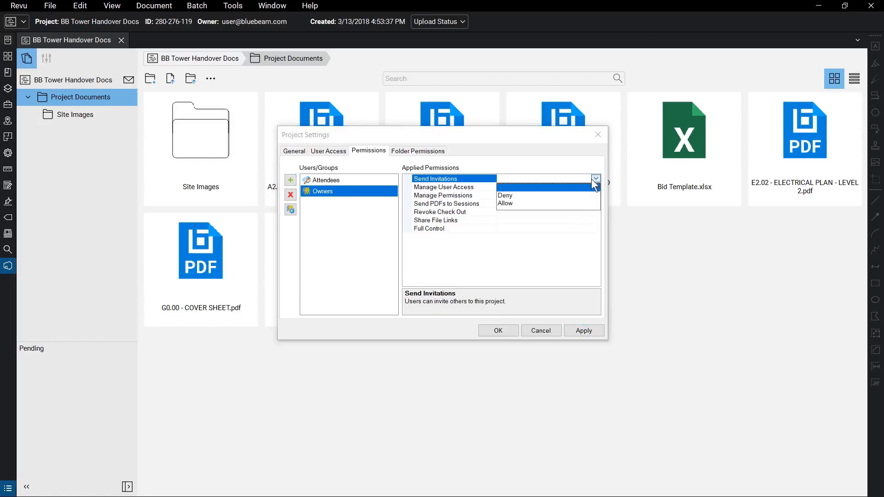
{"action": "left_click", "coordinate": [590, 203]}
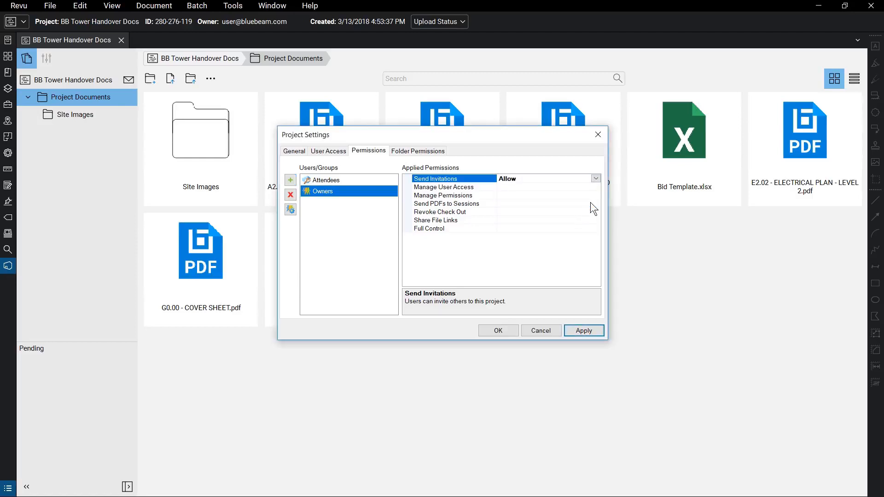
{"action": "left_click", "coordinate": [595, 329]}
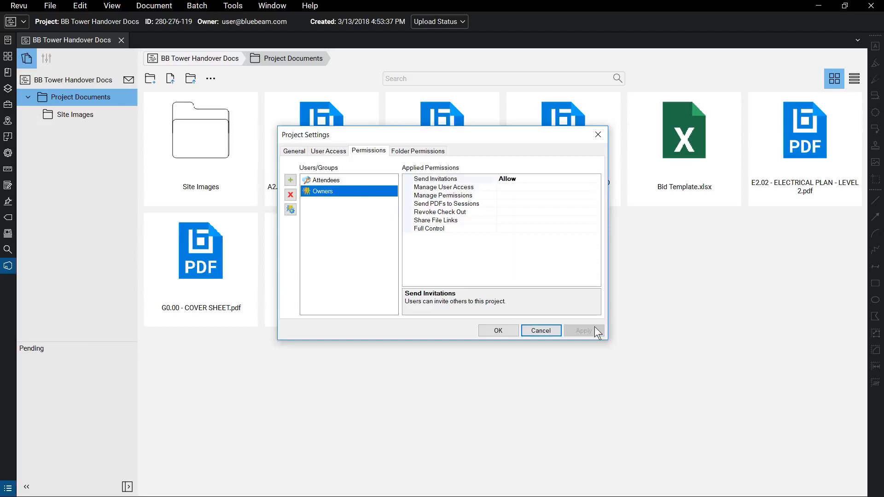
{"action": "left_click", "coordinate": [445, 152]}
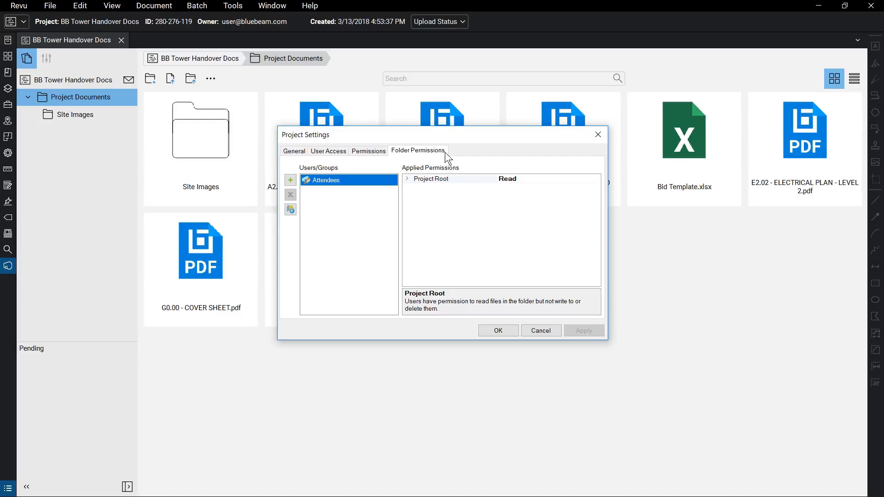
{"action": "left_click", "coordinate": [507, 331]}
{"action": "left_click", "coordinate": [719, 155]}
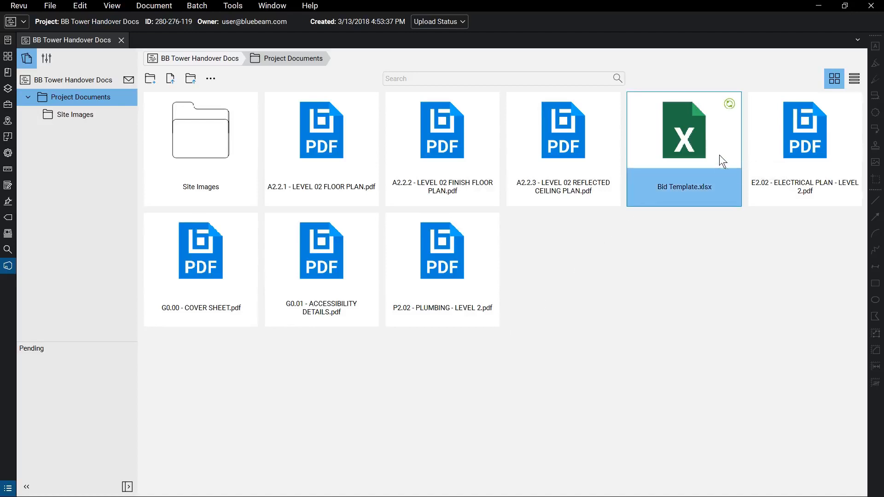
- Open Bid Template.xlsx in Excel, then open the A2.2.2 Level 02 finish floor plan PDF
{"action": "double_click", "coordinate": [719, 155]}
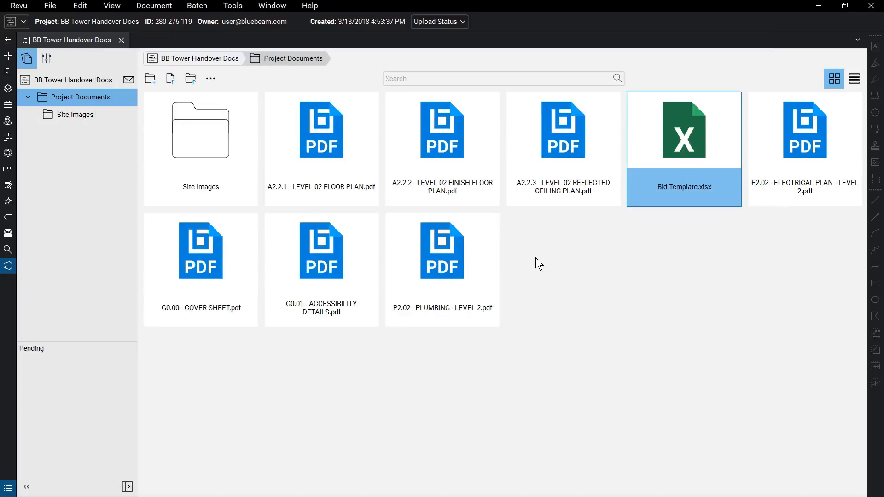
{"action": "double_click", "coordinate": [470, 160]}
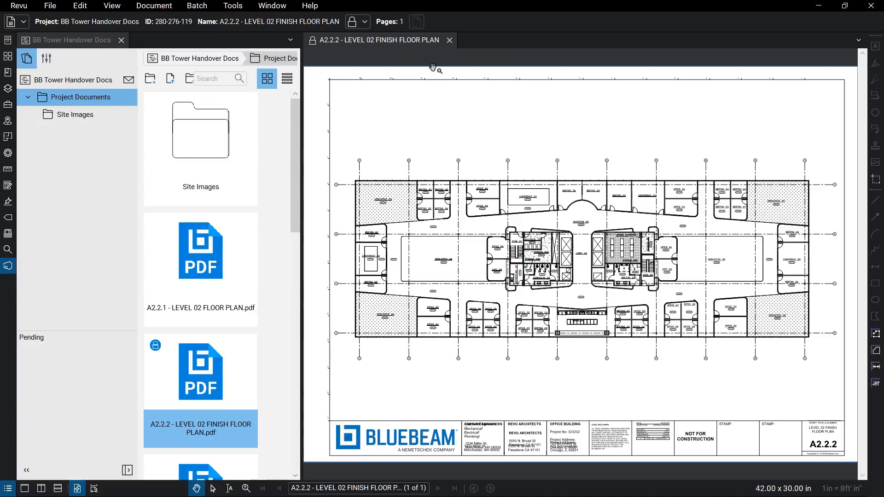
- Check out the A2.2.2 floor plan and draw a revision cloud around Office 242
{"action": "right_click", "coordinate": [431, 42]}
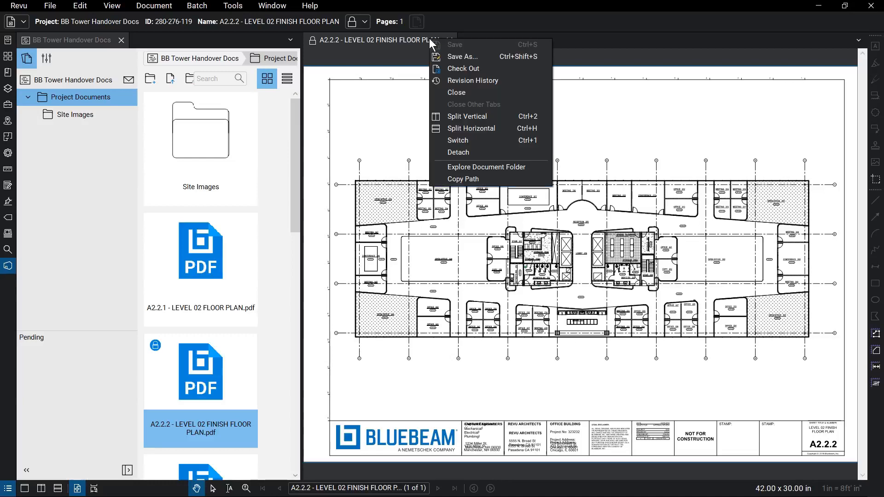
{"action": "left_click", "coordinate": [487, 69]}
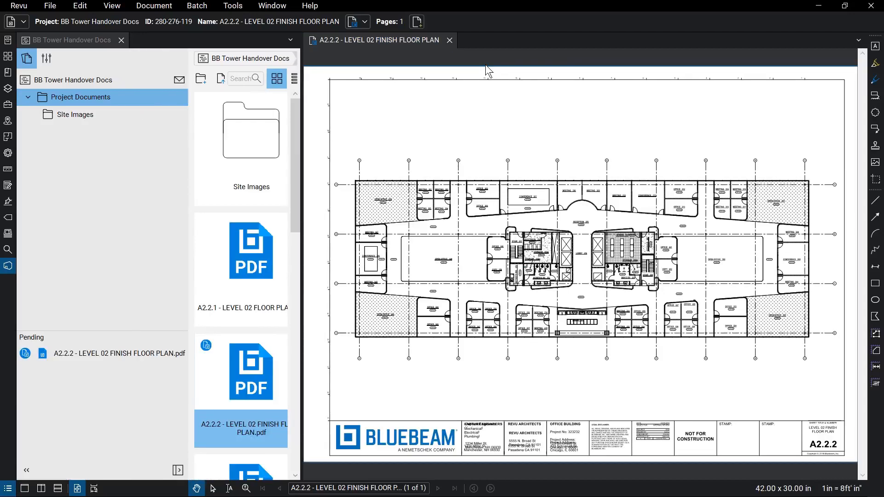
{"action": "scroll", "coordinate": [423, 309], "scroll_direction": "up", "scroll_amount": 7}
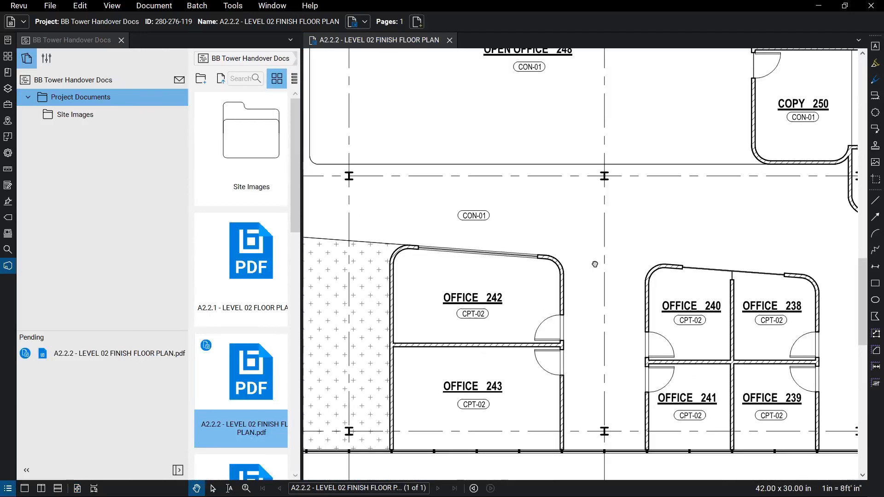
{"action": "left_click", "coordinate": [875, 113]}
{"action": "left_click_drag", "start_coordinate": [383, 244], "coordinate": [564, 346]}
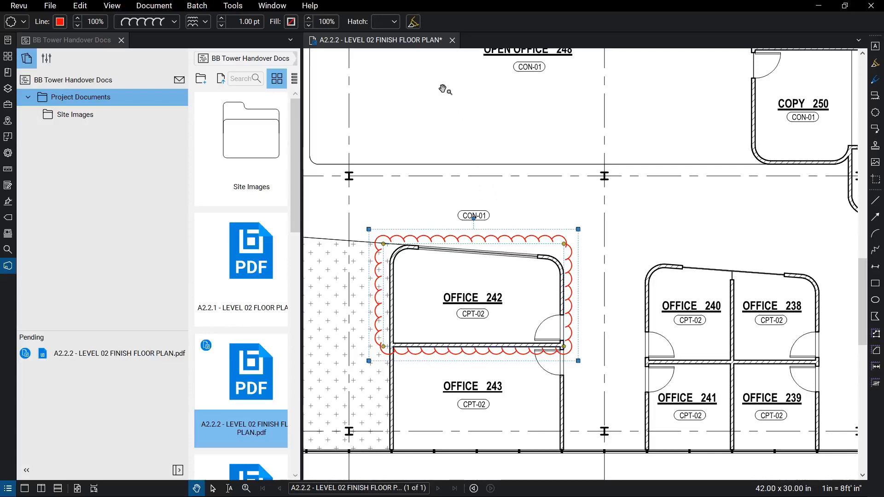
- Update the server copy of the floor plan with the comment 'Clouded Office 242'
{"action": "right_click", "coordinate": [434, 43]}
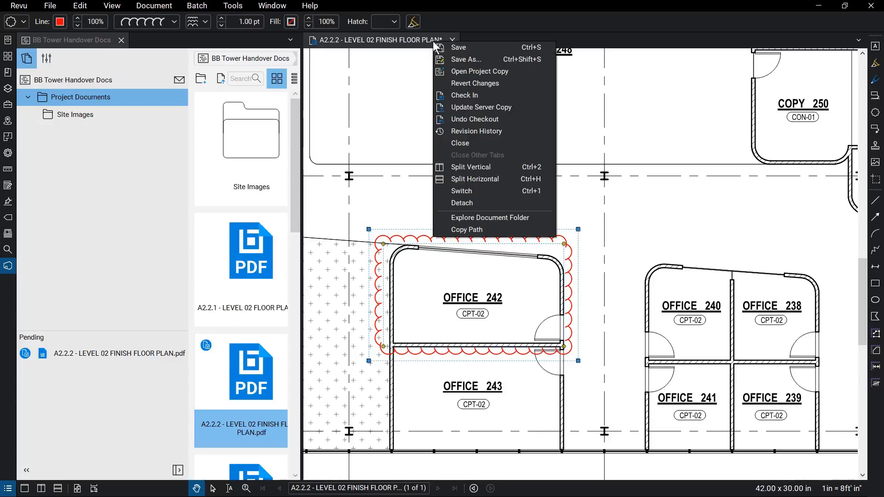
{"action": "left_click", "coordinate": [485, 94]}
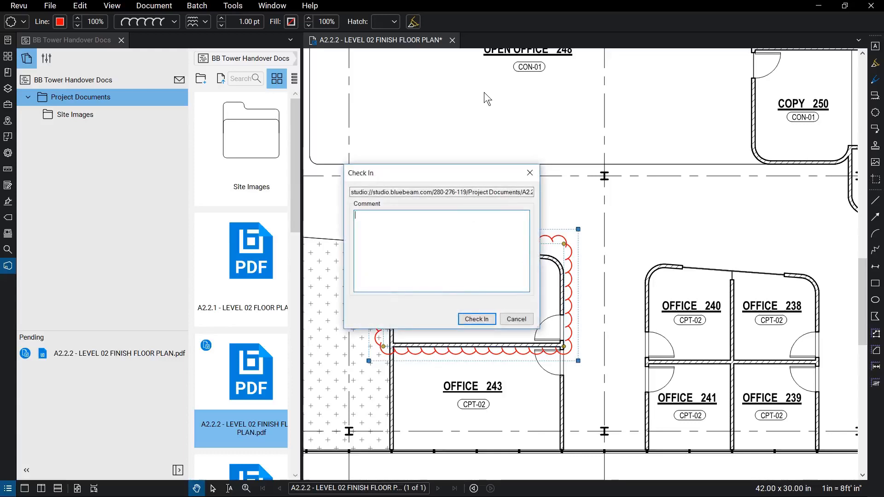
{"action": "left_click", "coordinate": [527, 317]}
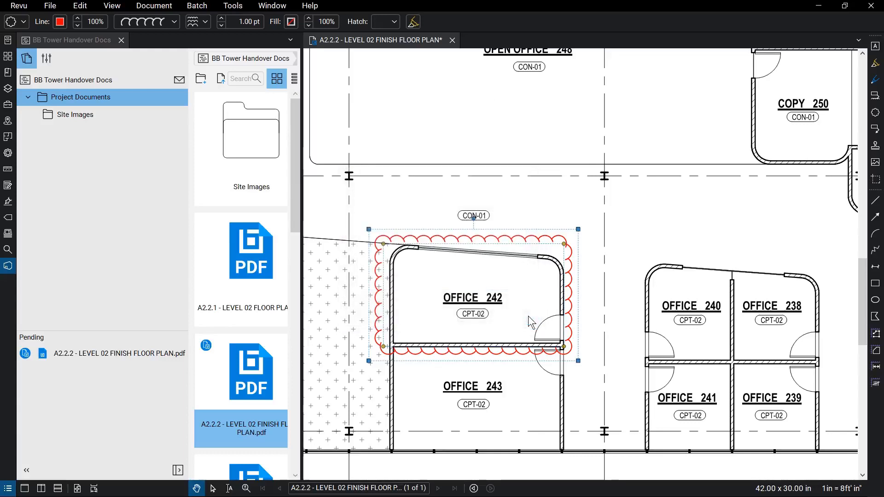
{"action": "right_click", "coordinate": [439, 44]}
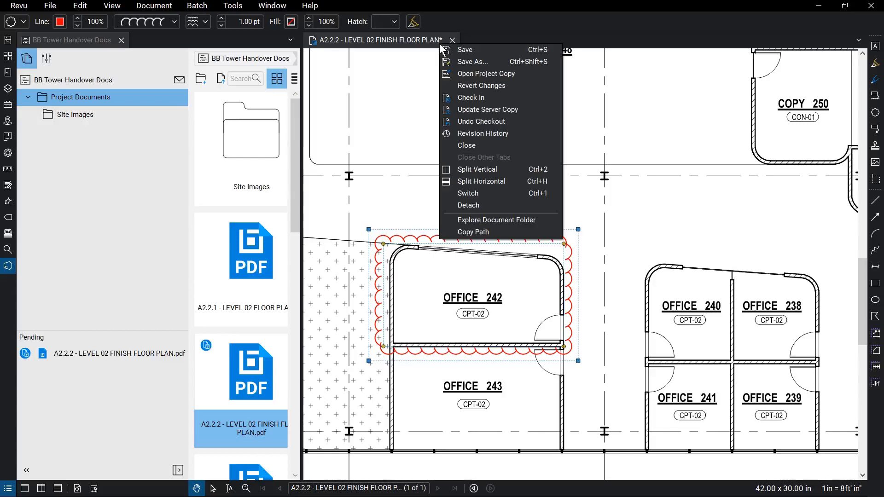
{"action": "left_click", "coordinate": [523, 109]}
{"action": "type", "text": "Clouded Office 242"}
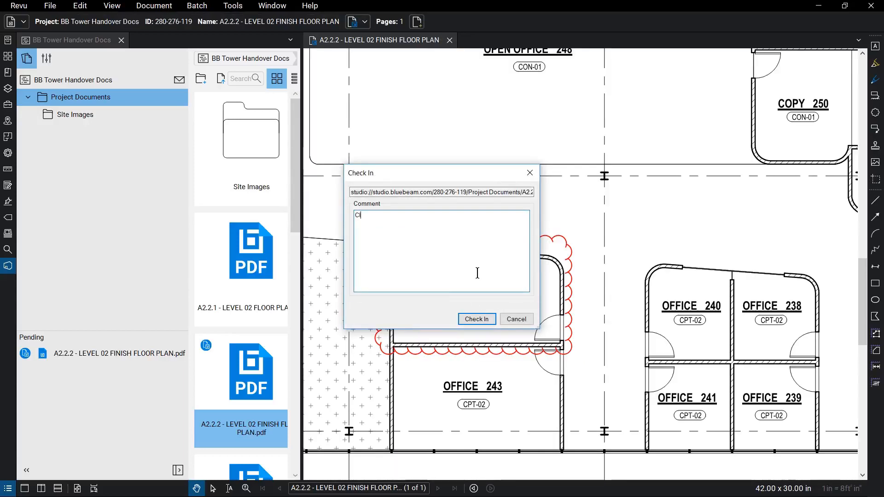
{"action": "left_click", "coordinate": [479, 318]}
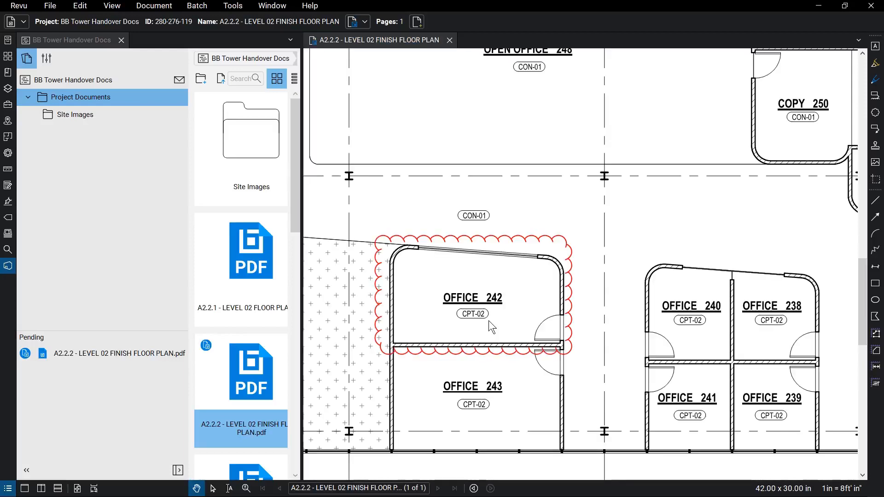
- Show the floor plan's Revision History and select versions 1.0 and 1.1
{"action": "right_click", "coordinate": [425, 40]}
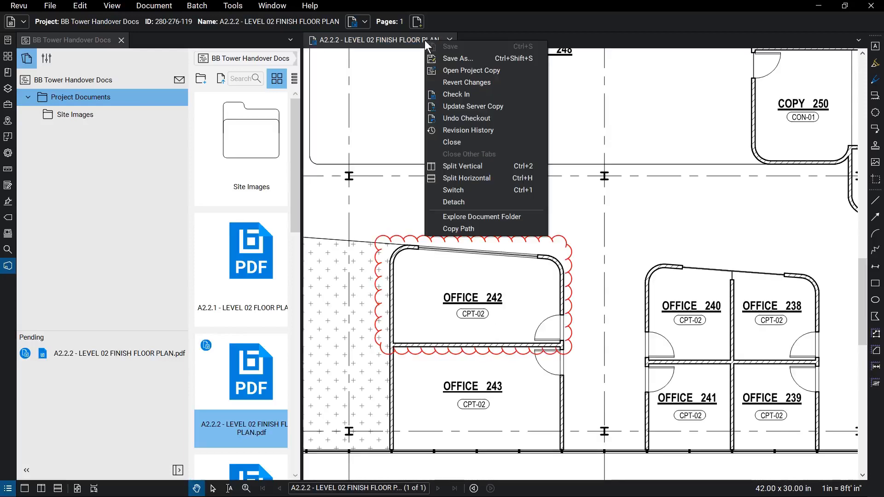
{"action": "left_click", "coordinate": [496, 128]}
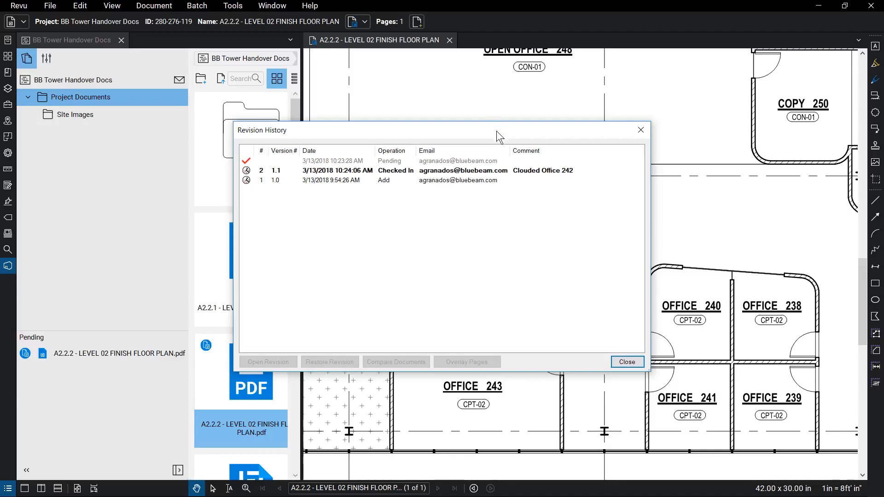
{"action": "left_click", "coordinate": [508, 181]}
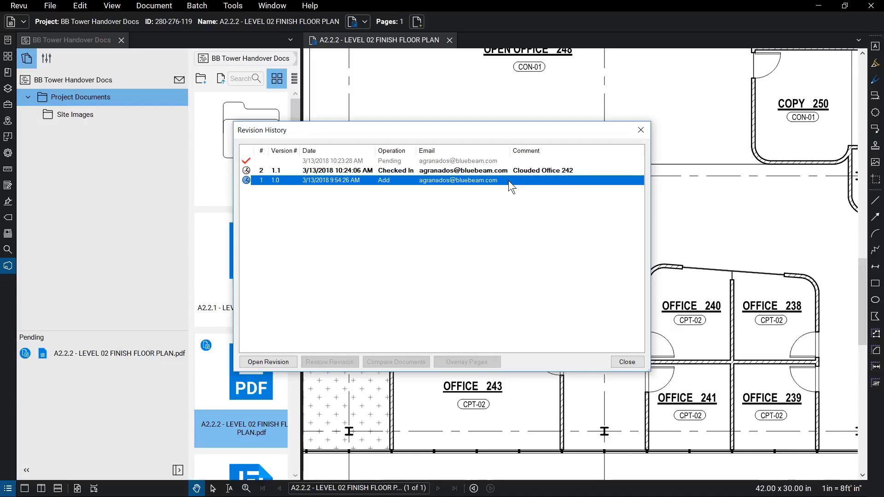
{"action": "left_click", "coordinate": [523, 171], "text": "ctrl"}
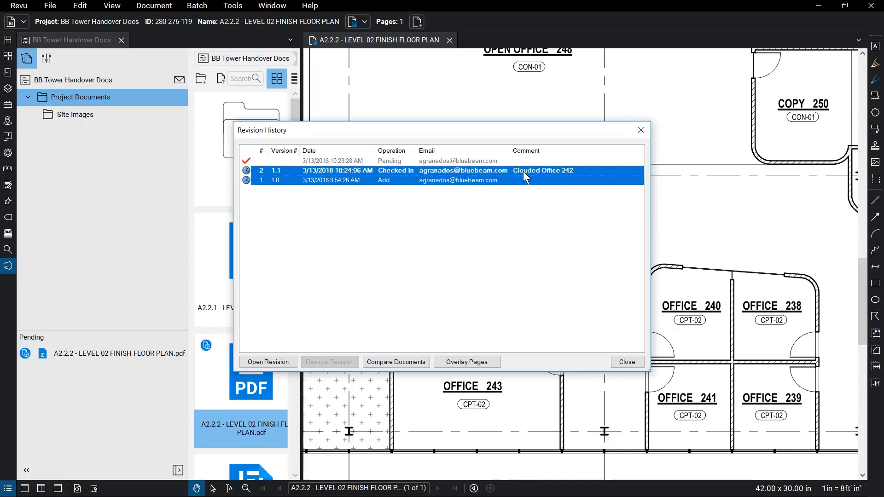
- Close Revision History and the A2.2.2 plan, then preview a Lifetime of Project share link and cancel it
{"action": "left_click", "coordinate": [641, 130]}
{"action": "left_click", "coordinate": [449, 40]}
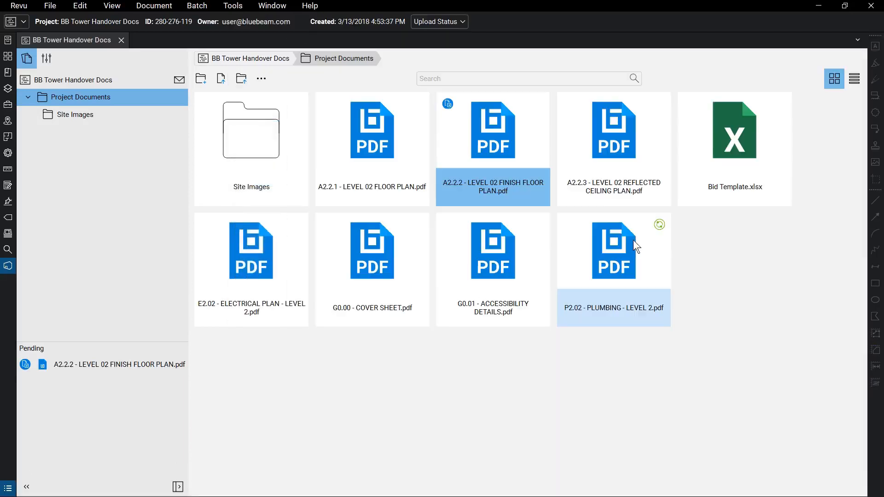
{"action": "right_click", "coordinate": [514, 148]}
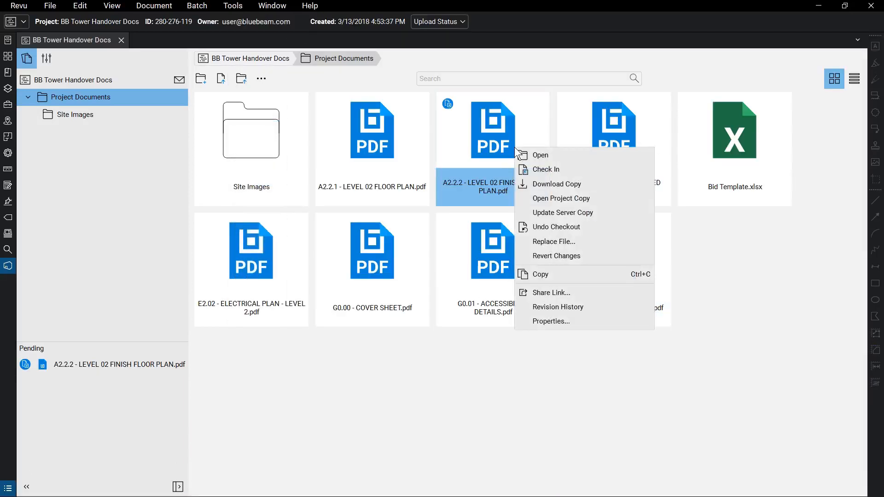
{"action": "left_click", "coordinate": [583, 291]}
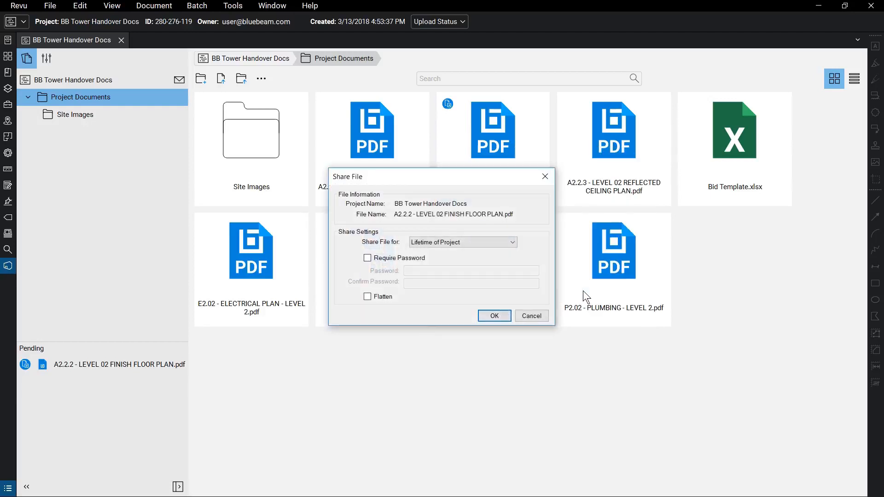
{"action": "left_click", "coordinate": [515, 245]}
{"action": "left_click", "coordinate": [462, 249]}
{"action": "left_click", "coordinate": [541, 314]}
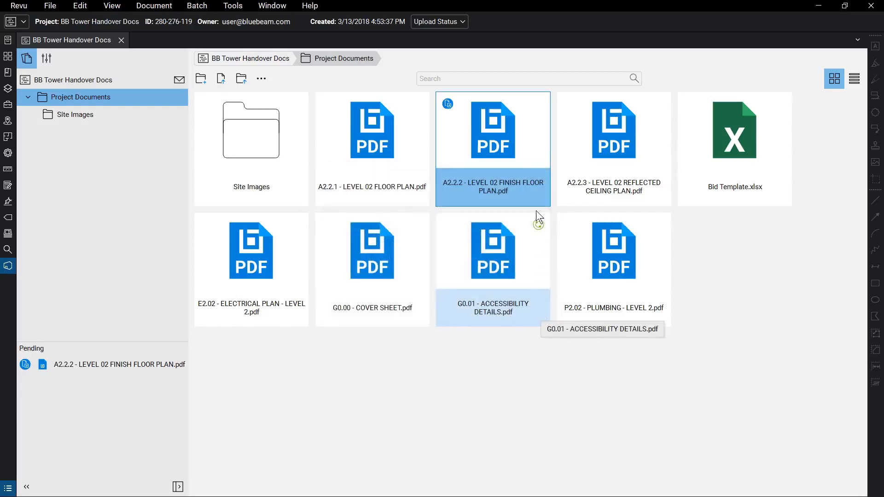
- Check the A2.2.2 finish floor plan back in and reopen its file actions to verify
{"action": "right_click", "coordinate": [531, 145]}
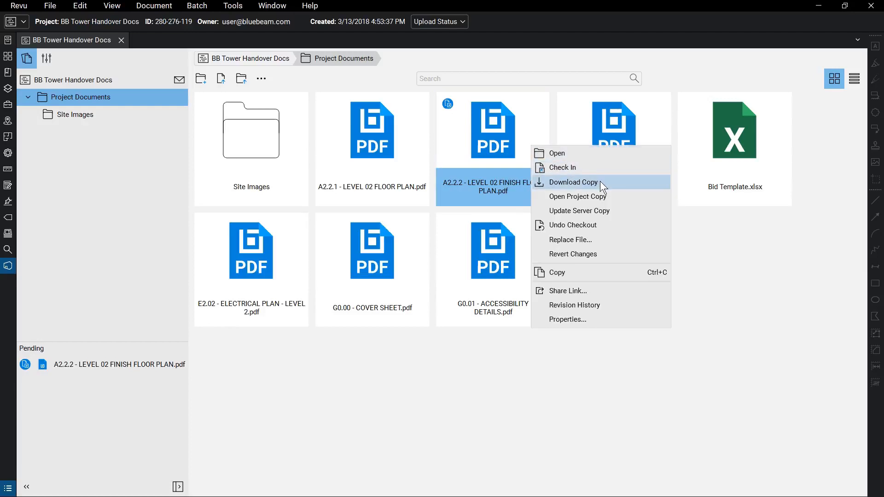
{"action": "left_click", "coordinate": [600, 167]}
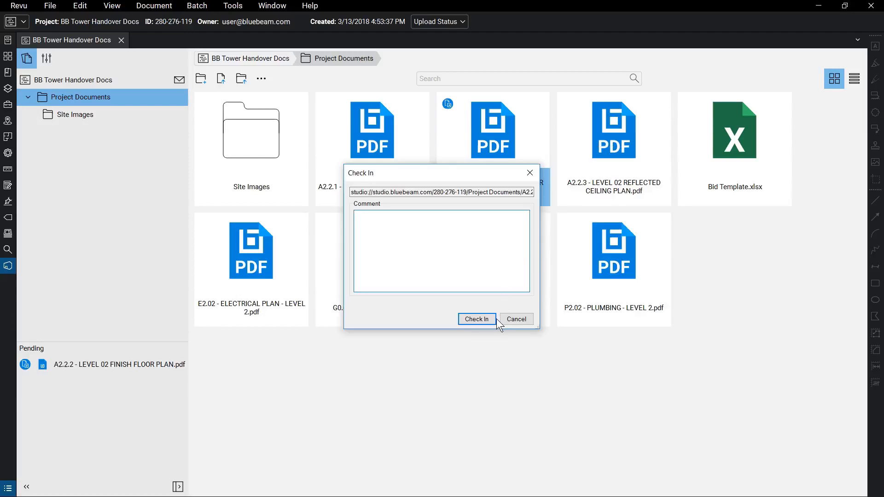
{"action": "left_click", "coordinate": [496, 319]}
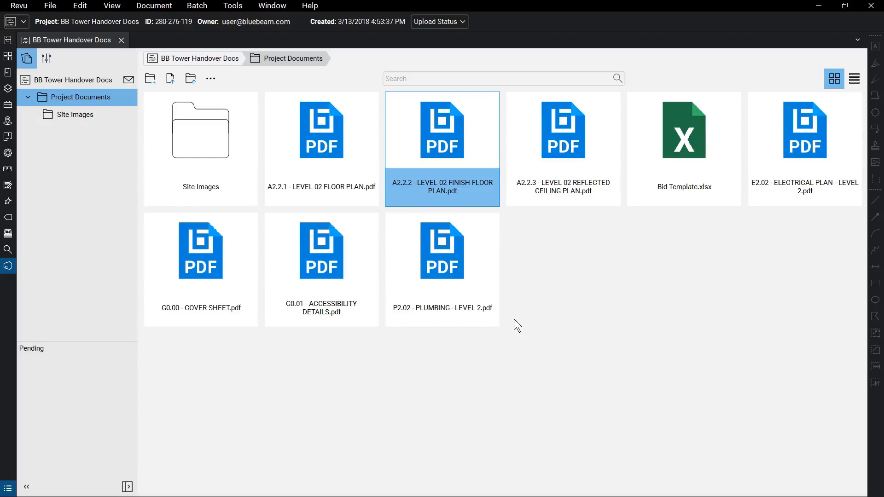
{"action": "right_click", "coordinate": [473, 162]}
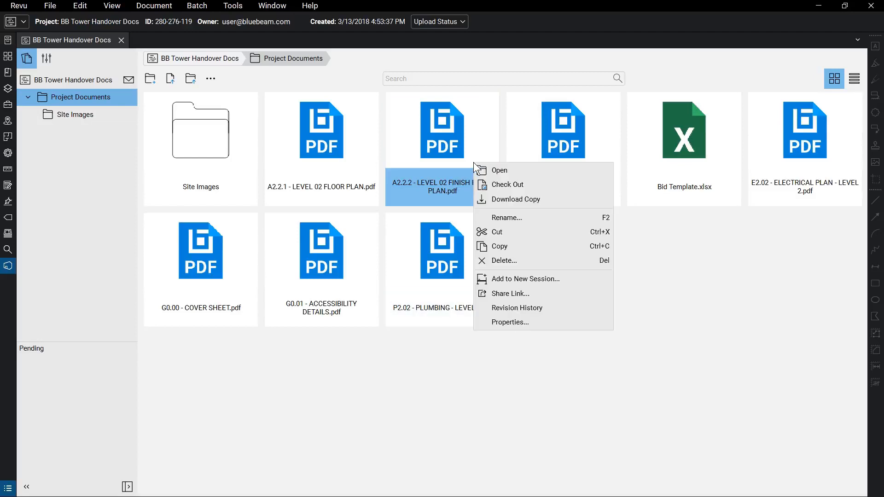